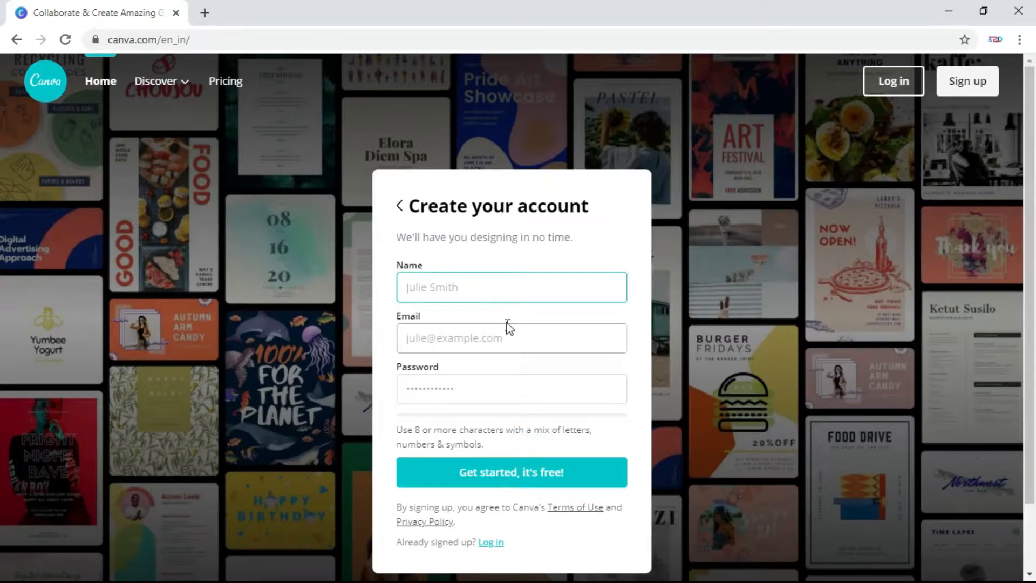
Create the account under the name Ready2Design with the e-mail address and account password, and dismiss the offer to save the password.
{"action": "left_click", "coordinate": [502, 295]}
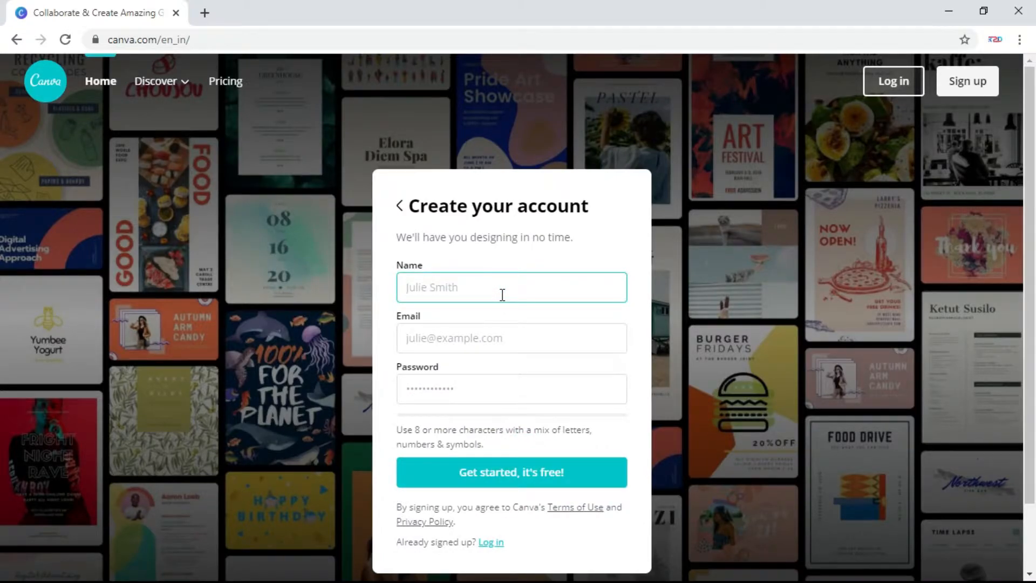
{"action": "type", "text": "Ready2Design"}
{"action": "left_click", "coordinate": [481, 348]}
{"action": "left_click", "coordinate": [552, 375]}
{"action": "left_click", "coordinate": [478, 389]}
{"action": "type", "text": "••••••••••••••••••"}
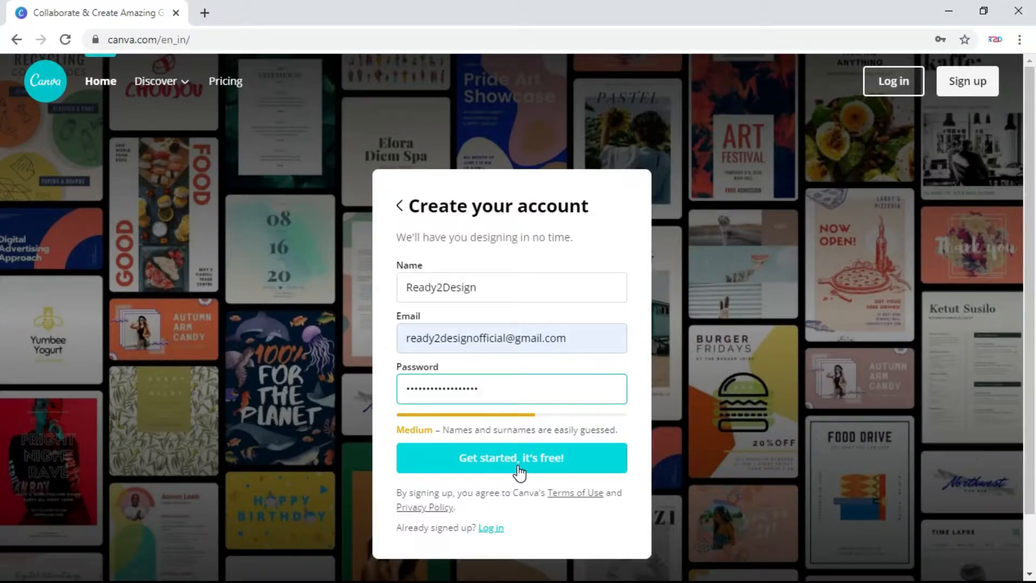
{"action": "left_click", "coordinate": [517, 465]}
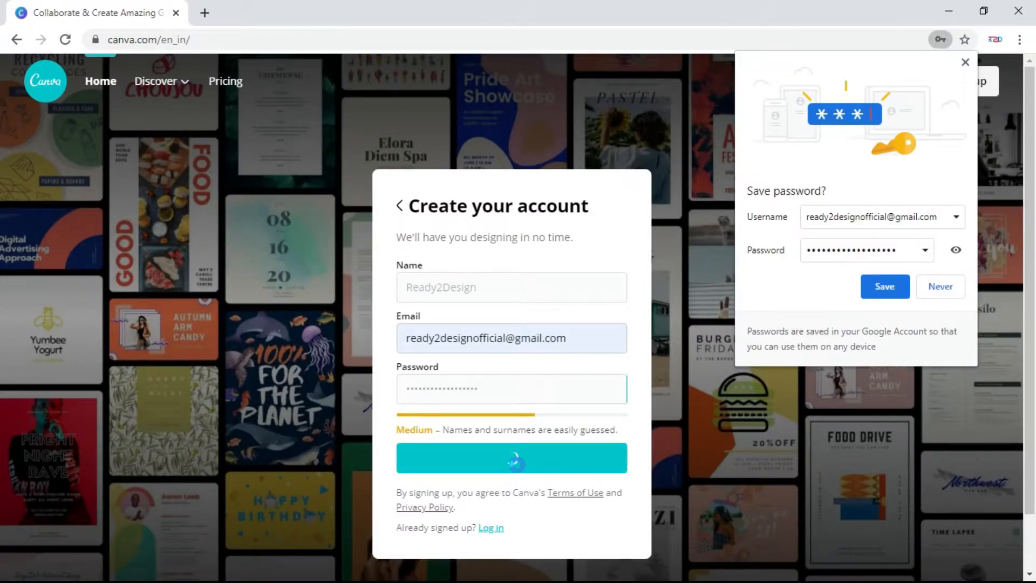
{"action": "left_click", "coordinate": [966, 63]}
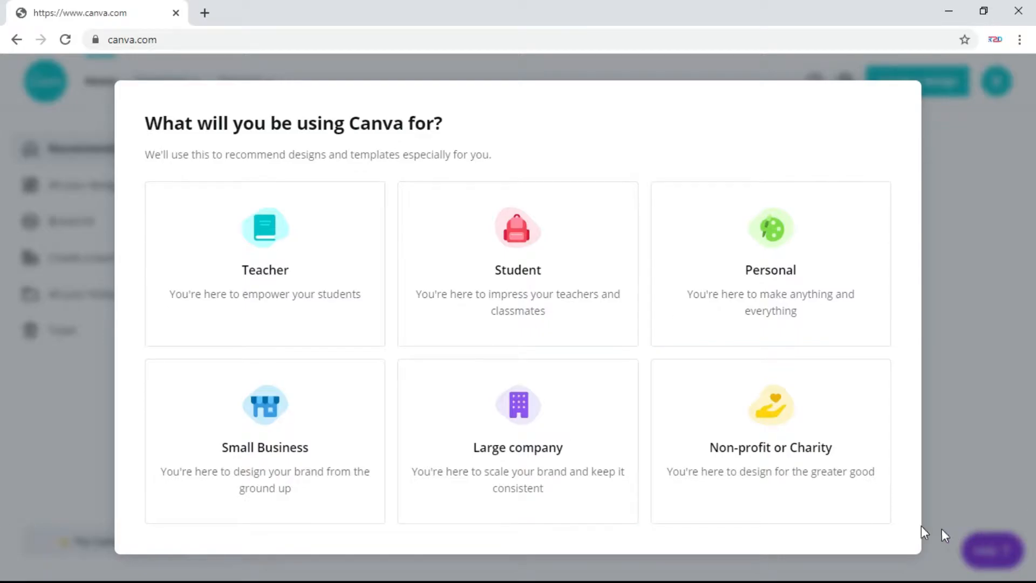
Choose Personal as the intended use and skip the free Canva Pro trial.
{"action": "left_click", "coordinate": [784, 278]}
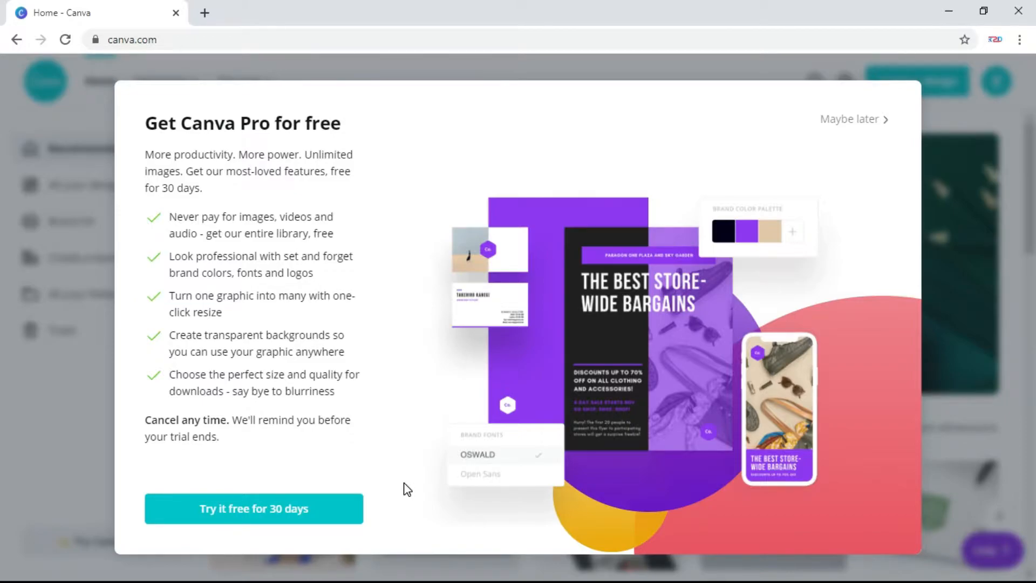
{"action": "left_click", "coordinate": [858, 119]}
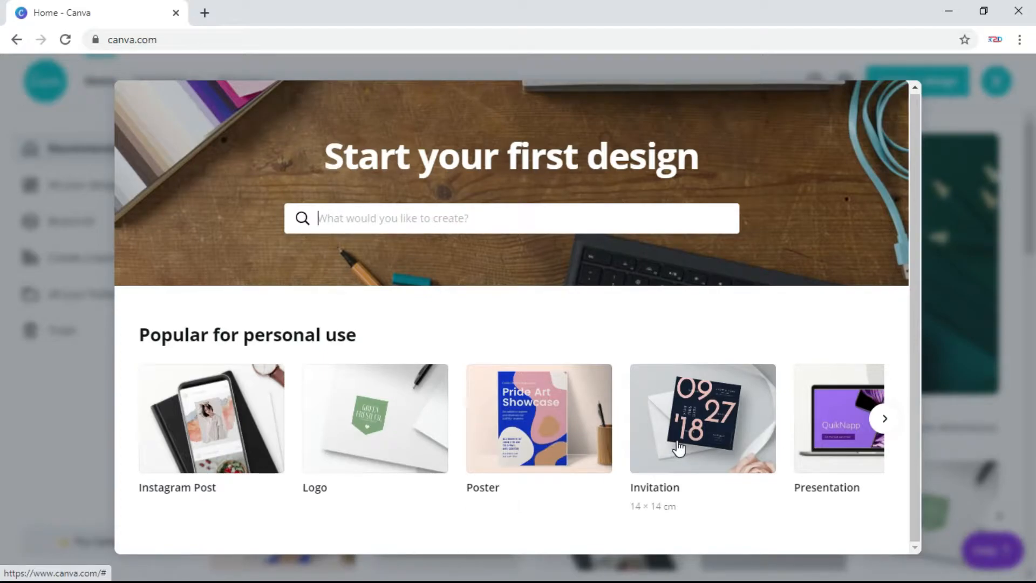
Browse the design types popular for personal use and start an Instagram Post design.
{"action": "left_click", "coordinate": [885, 419]}
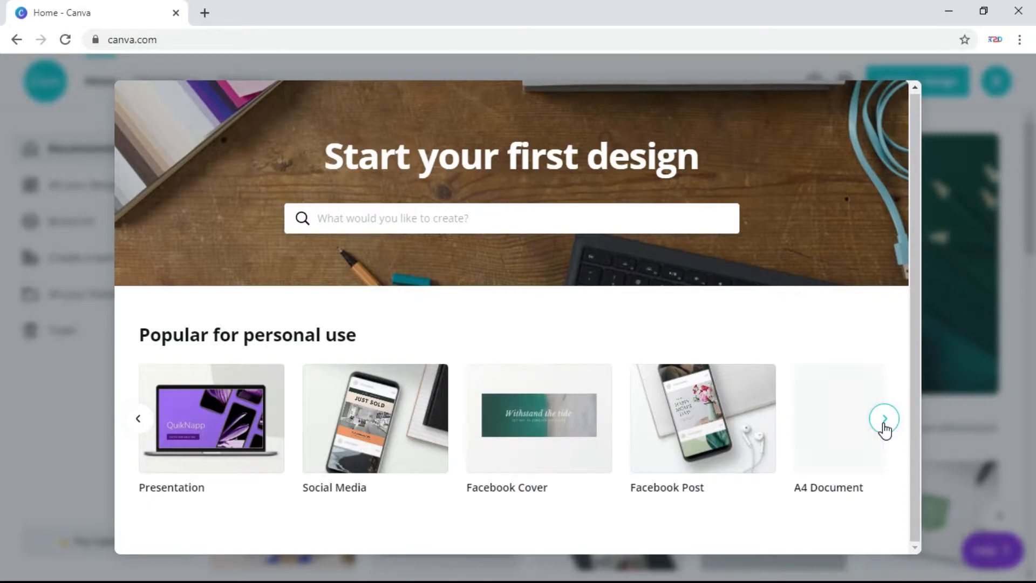
{"action": "left_click", "coordinate": [884, 419]}
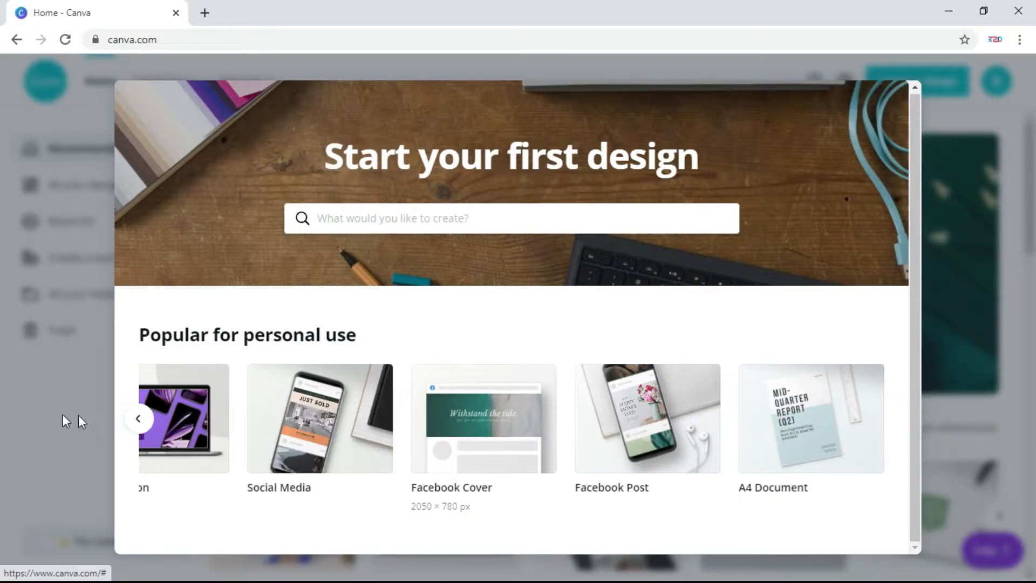
{"action": "left_click", "coordinate": [142, 419]}
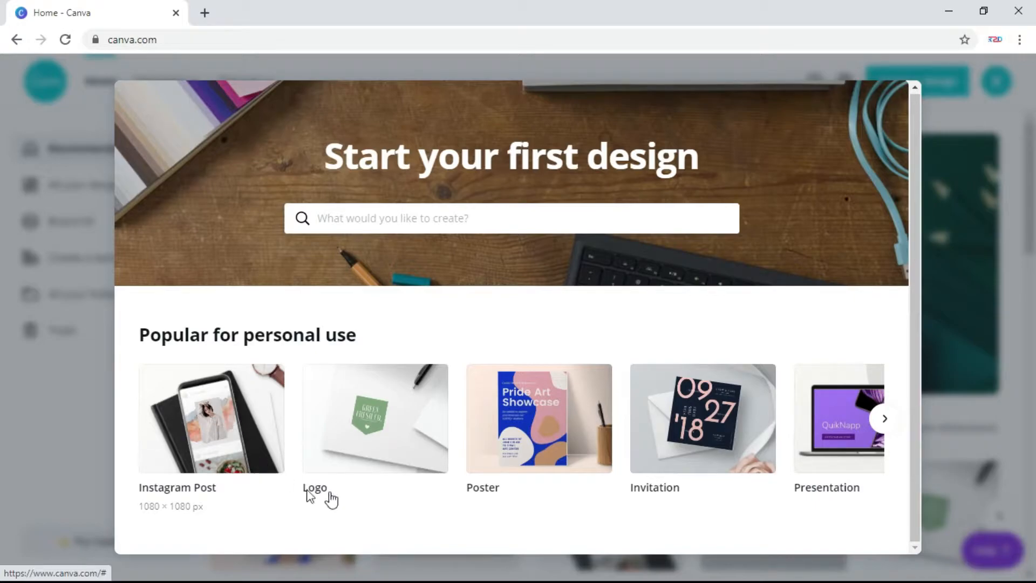
{"action": "left_click", "coordinate": [200, 448]}
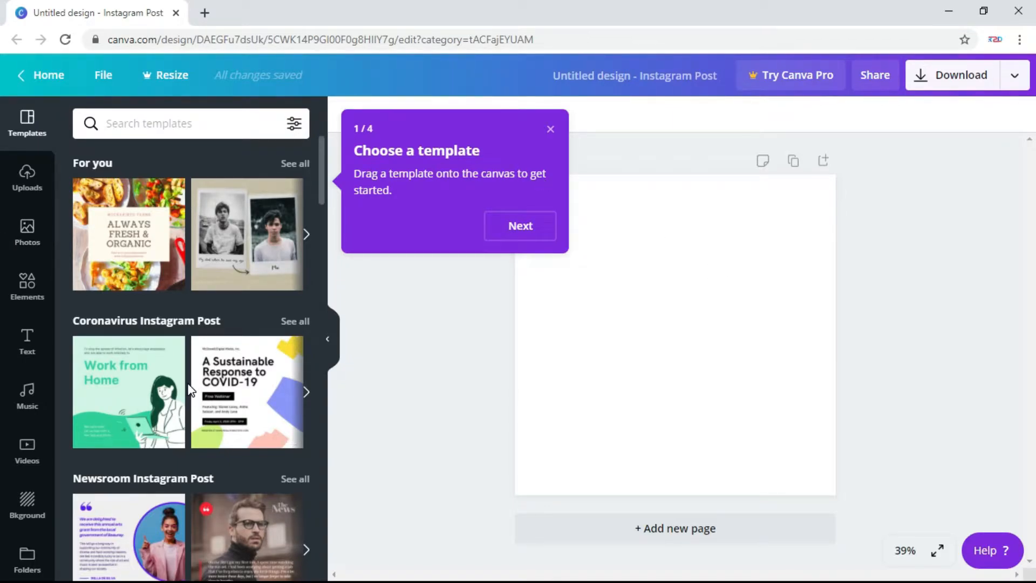
Apply the animated "Contactless Delivery and Pickup" template to the blank page and dismiss the editing tip.
{"action": "scroll", "coordinate": [189, 389], "scroll_direction": "down", "scroll_amount": 1}
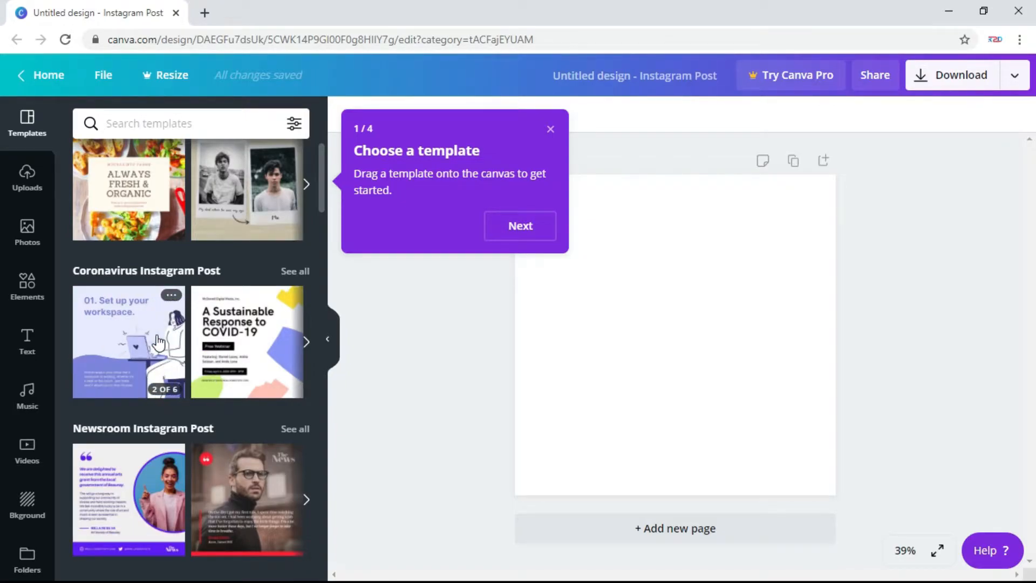
{"action": "scroll", "coordinate": [182, 297], "scroll_direction": "down", "scroll_amount": 5}
{"action": "scroll", "coordinate": [182, 297], "scroll_direction": "down", "scroll_amount": 3}
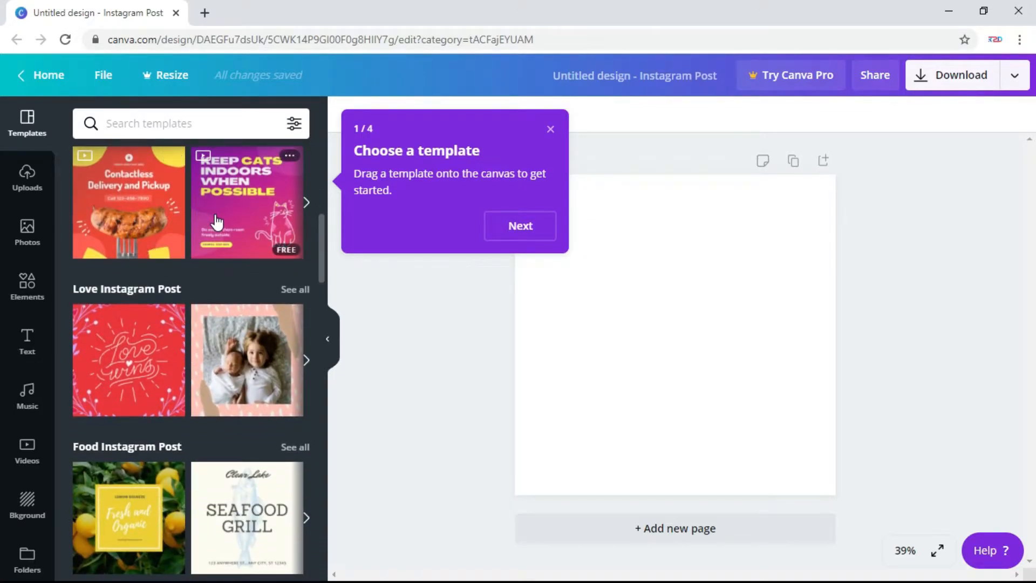
{"action": "left_click", "coordinate": [133, 204]}
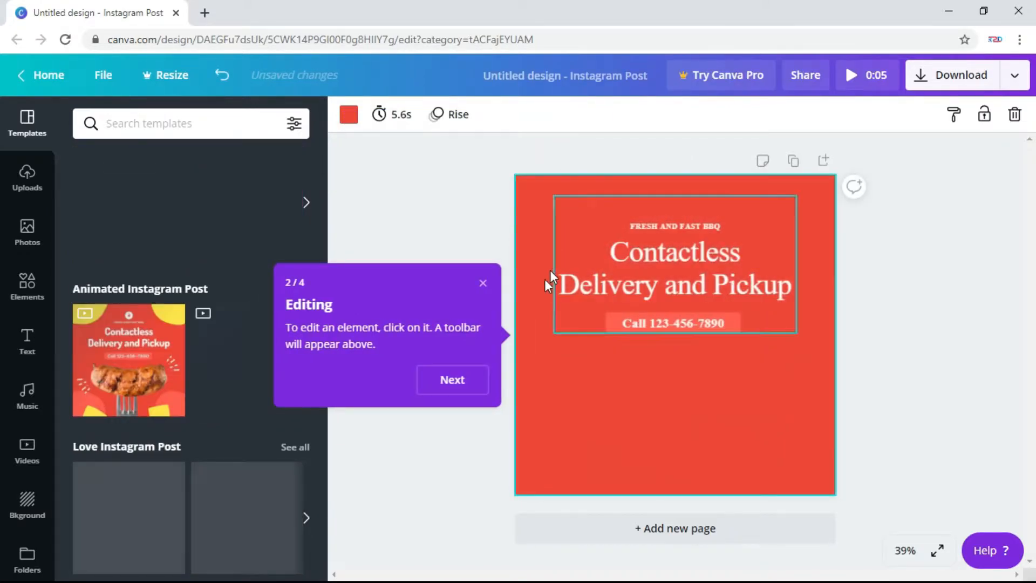
{"action": "left_click", "coordinate": [483, 283]}
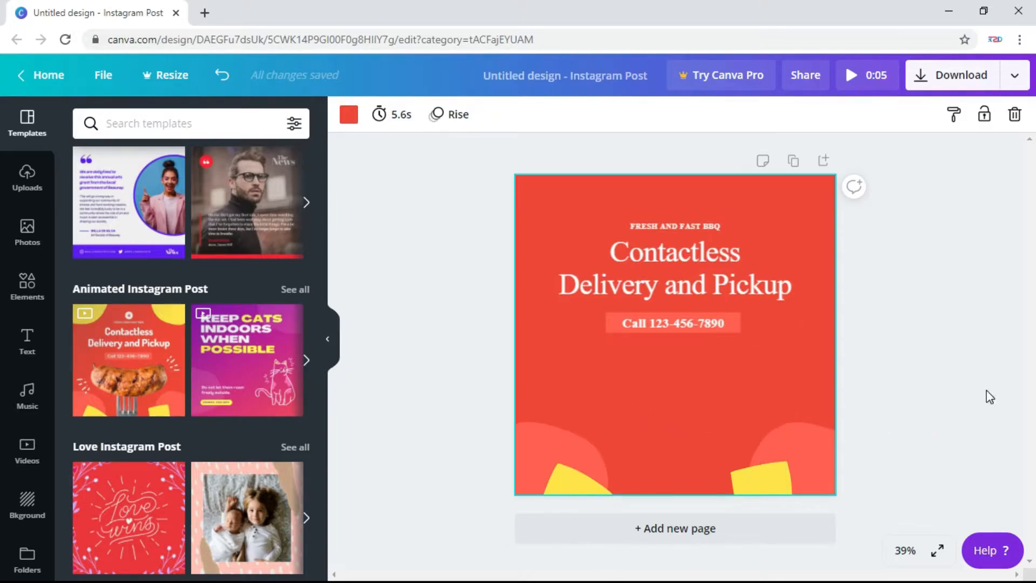
Play the preview of the animated design, close it and select the headline text.
{"action": "left_click", "coordinate": [868, 75]}
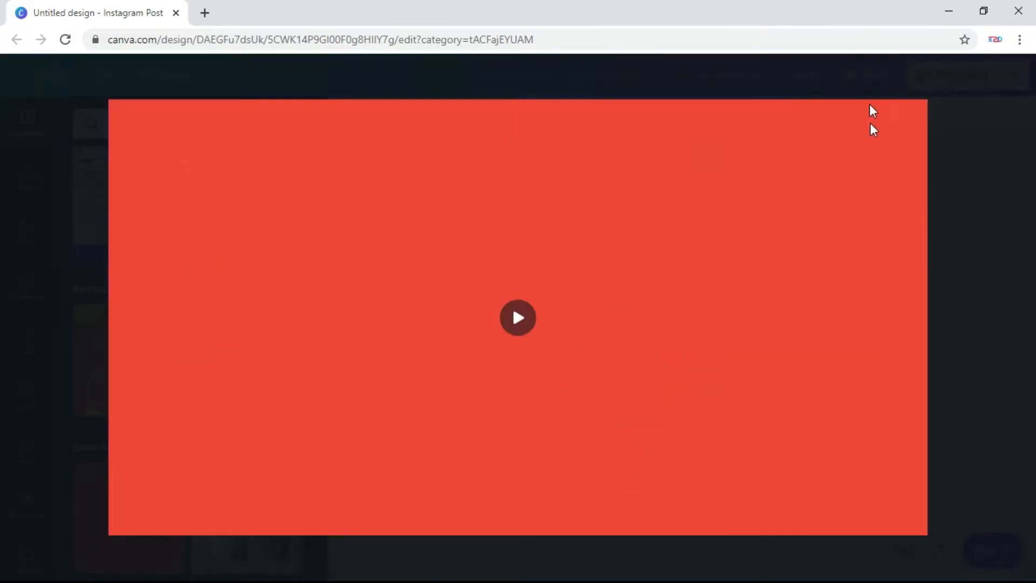
{"action": "left_click", "coordinate": [521, 319]}
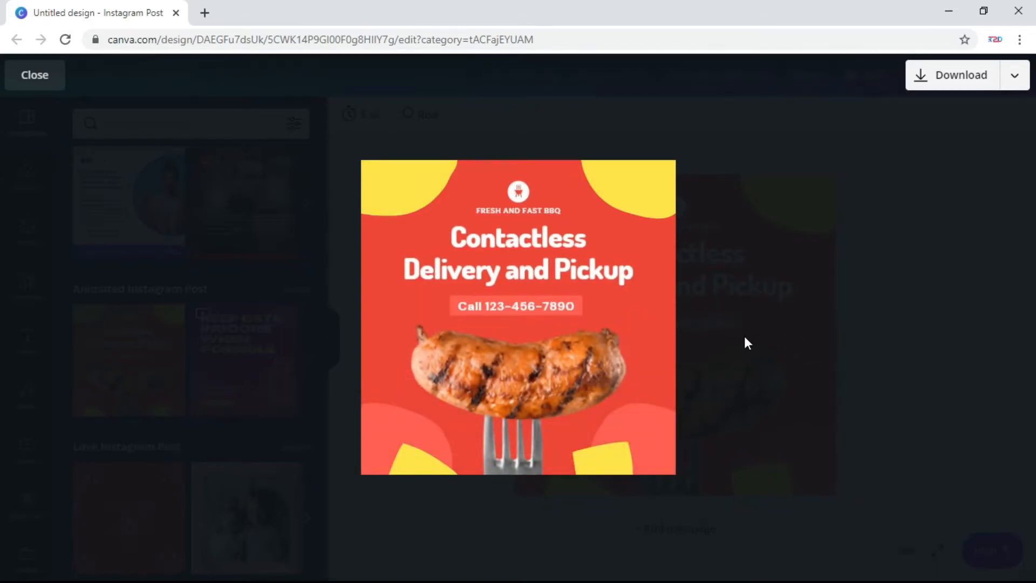
{"action": "left_click", "coordinate": [522, 322]}
{"action": "left_click", "coordinate": [36, 76]}
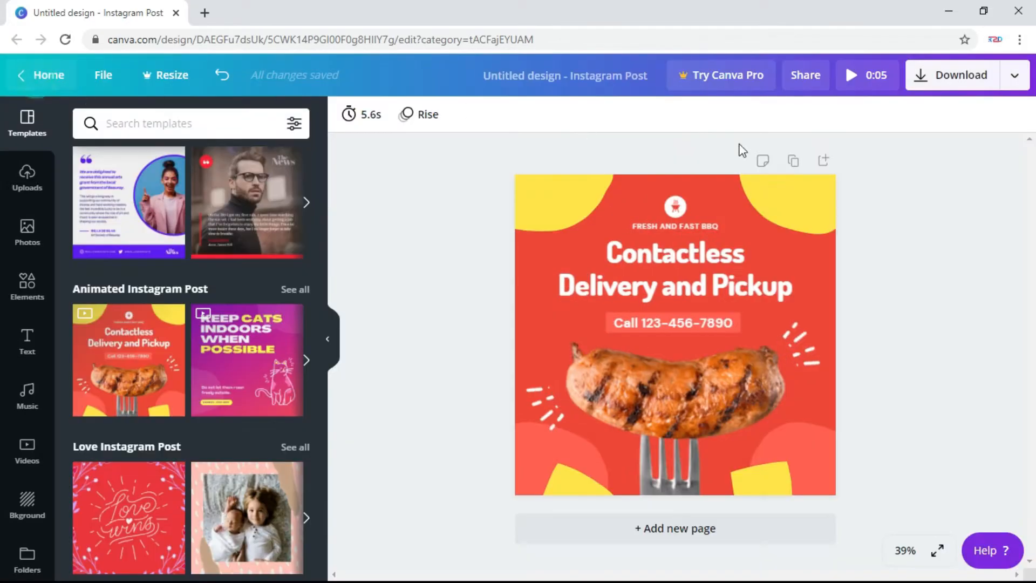
{"action": "left_click", "coordinate": [687, 266]}
{"action": "left_click", "coordinate": [688, 265]}
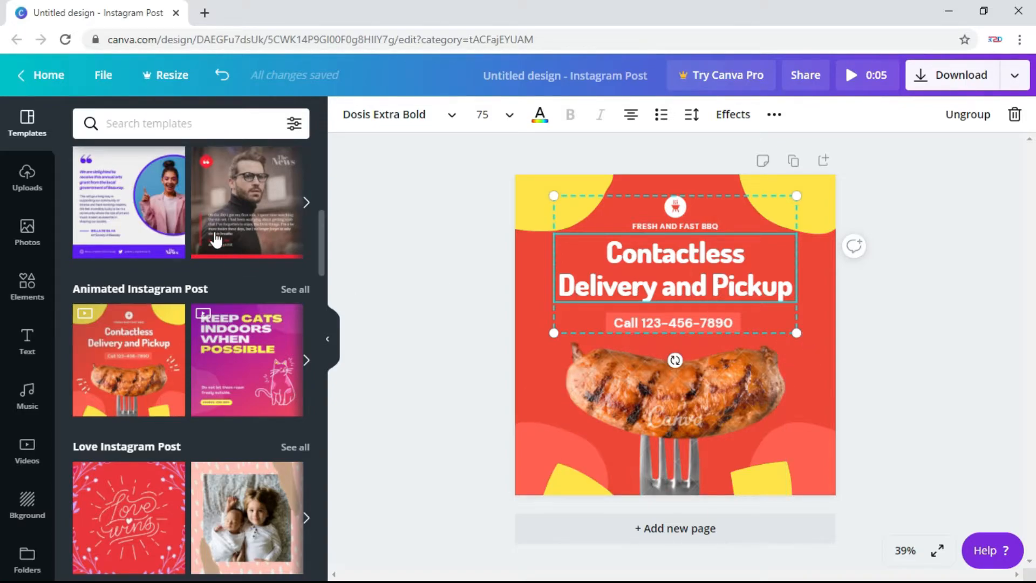
Browse the template categories and apply the two-polaroid "My dad when he was my age" template from the For you group.
{"action": "scroll", "coordinate": [208, 371], "scroll_direction": "up", "scroll_amount": 3}
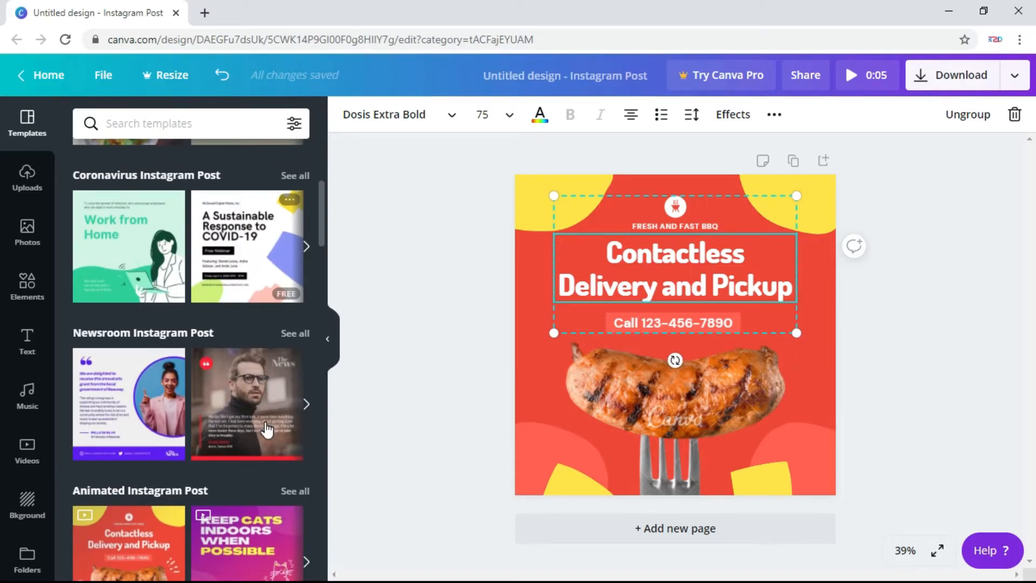
{"action": "scroll", "coordinate": [266, 426], "scroll_direction": "down", "scroll_amount": 3}
{"action": "scroll", "coordinate": [267, 430], "scroll_direction": "down", "scroll_amount": 15}
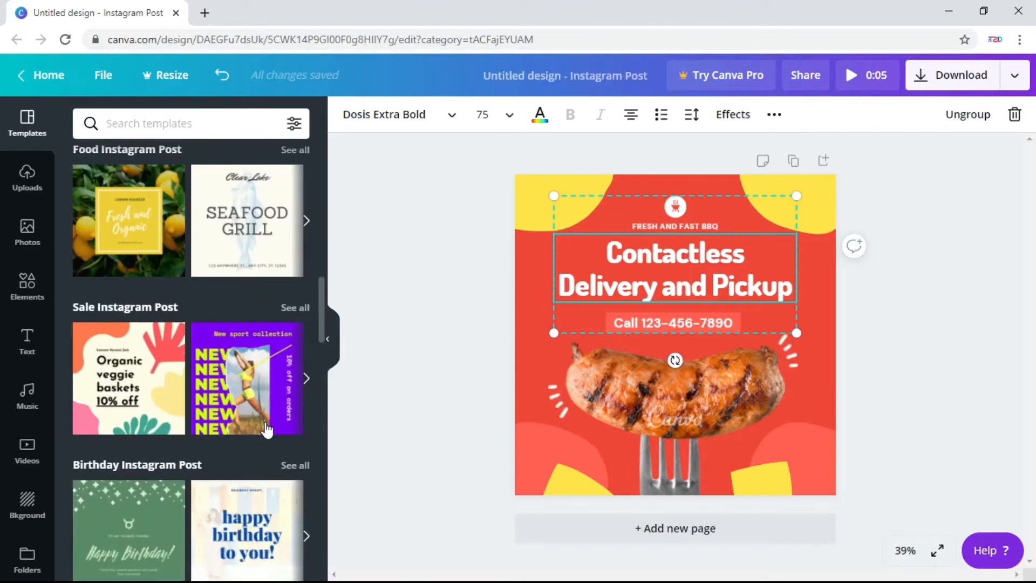
{"action": "scroll", "coordinate": [267, 432], "scroll_direction": "down", "scroll_amount": 15}
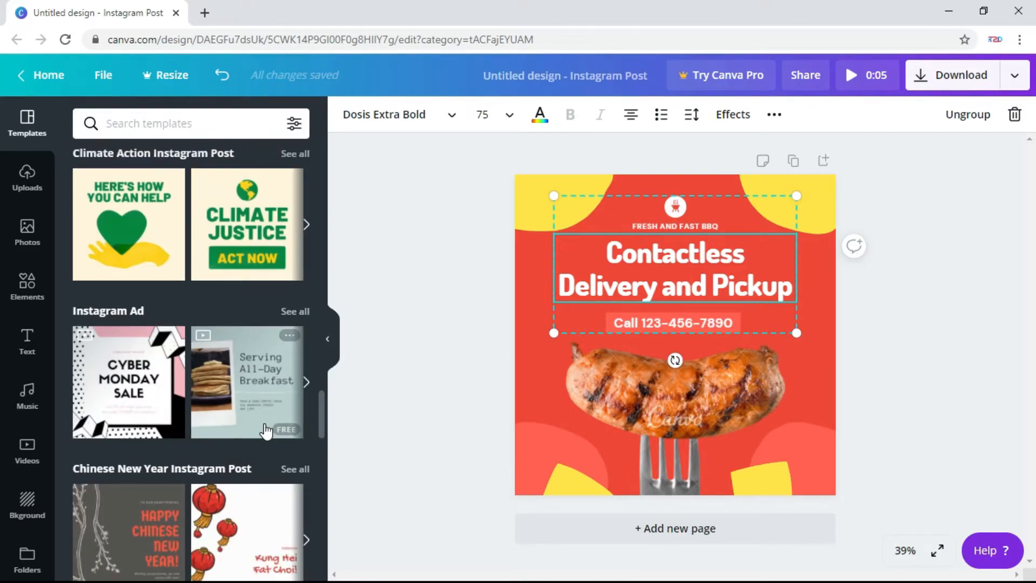
{"action": "scroll", "coordinate": [266, 432], "scroll_direction": "up", "scroll_amount": 4}
{"action": "scroll", "coordinate": [266, 432], "scroll_direction": "up", "scroll_amount": 20}
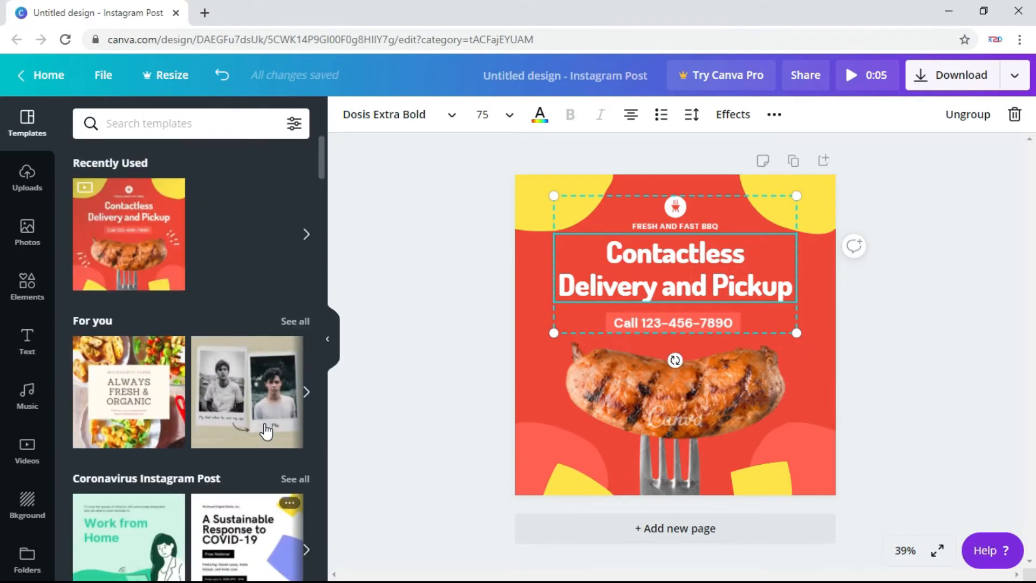
{"action": "scroll", "coordinate": [266, 430], "scroll_direction": "down", "scroll_amount": 4}
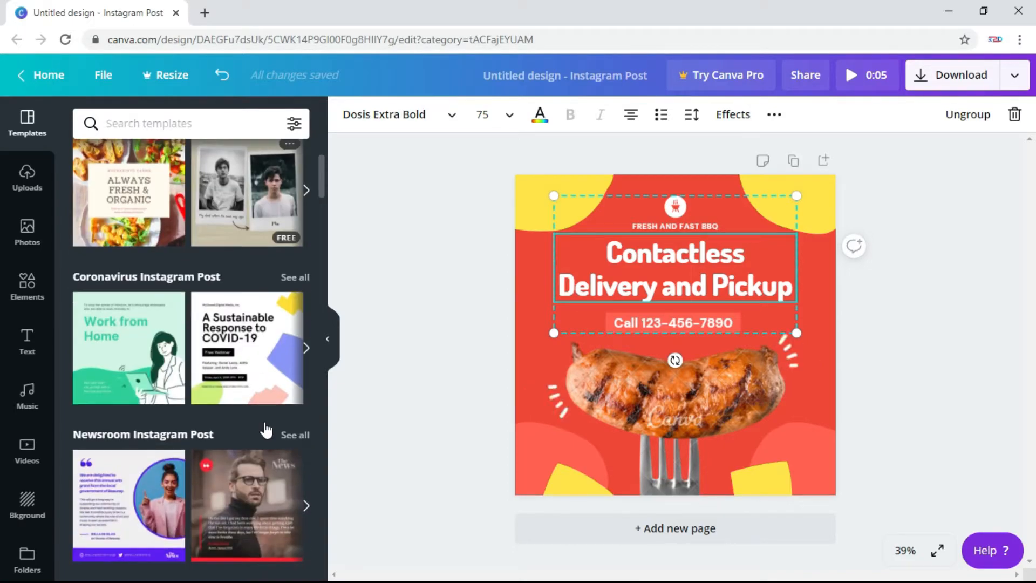
{"action": "left_click", "coordinate": [244, 187]}
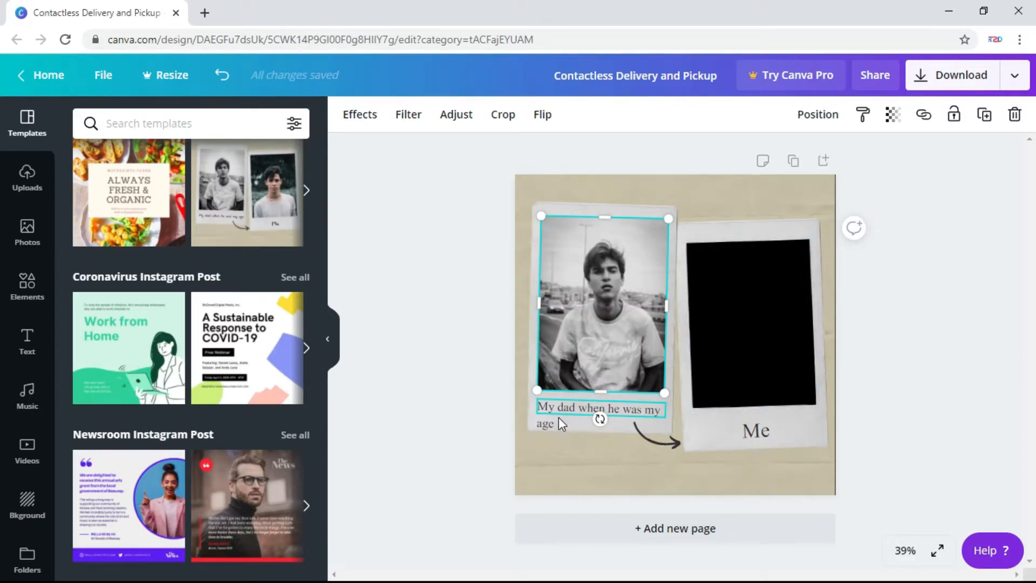
Fill the left polaroid with the fruit and vegetable picture from the Food photos.
{"action": "left_click", "coordinate": [26, 186]}
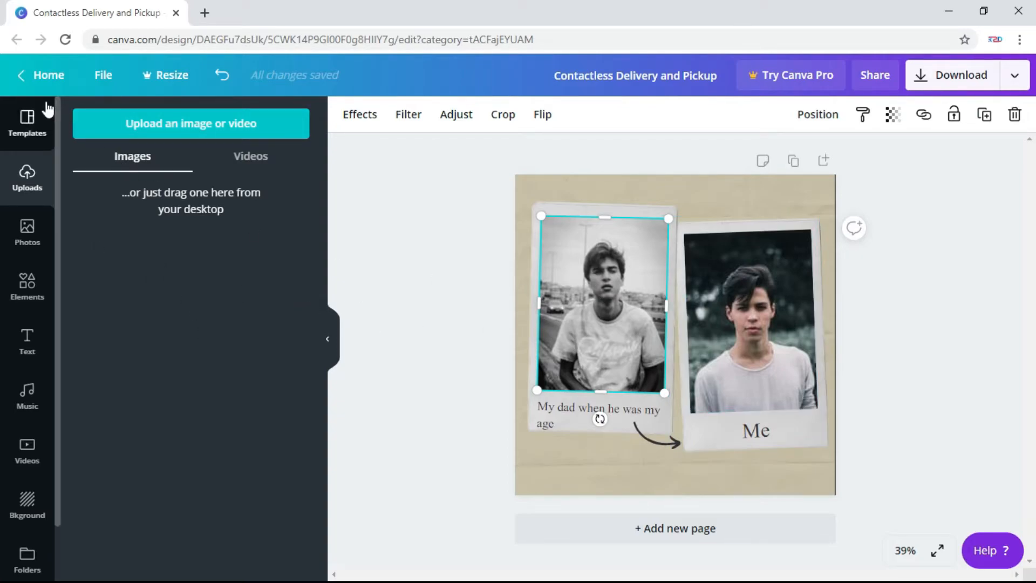
{"action": "left_click", "coordinate": [32, 246]}
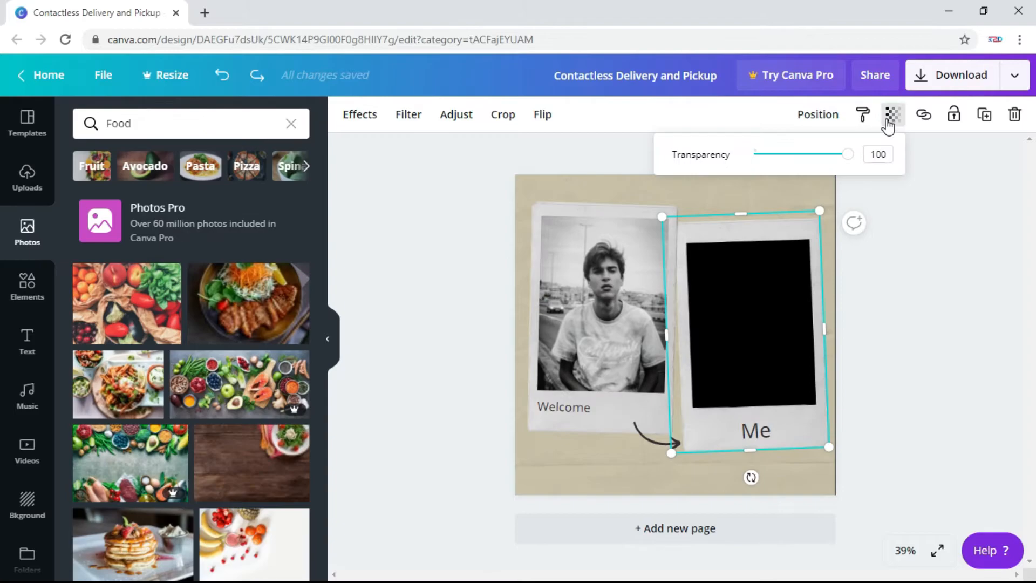
{"action": "left_click", "coordinate": [891, 116]}
{"action": "left_click_drag", "start_coordinate": [125, 304], "coordinate": [638, 318]}
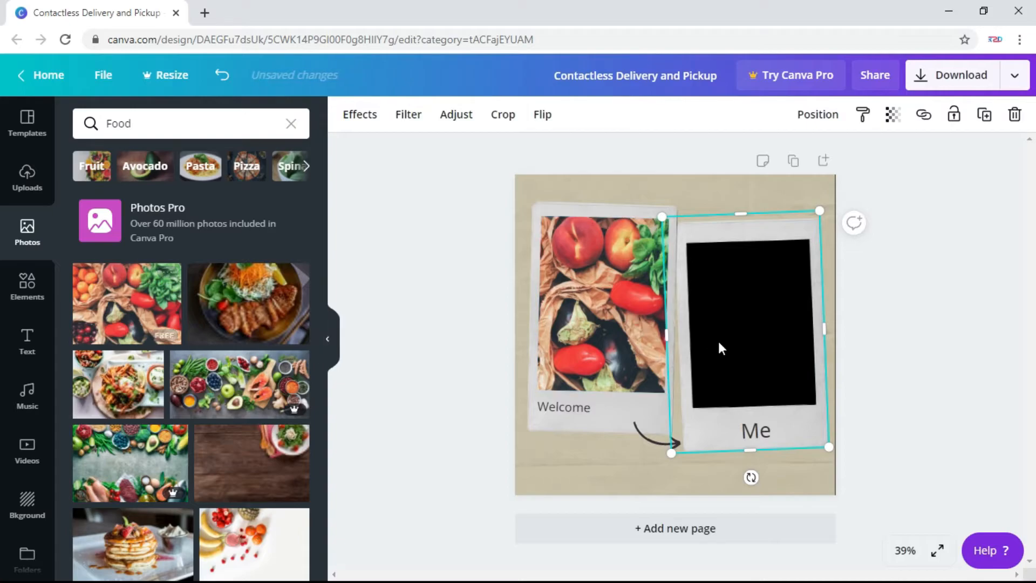
{"action": "left_click", "coordinate": [875, 391]}
Delete the fruit and vegetable picture from the left polaroid.
{"action": "left_click", "coordinate": [578, 350]}
{"action": "key", "text": "Delete"}
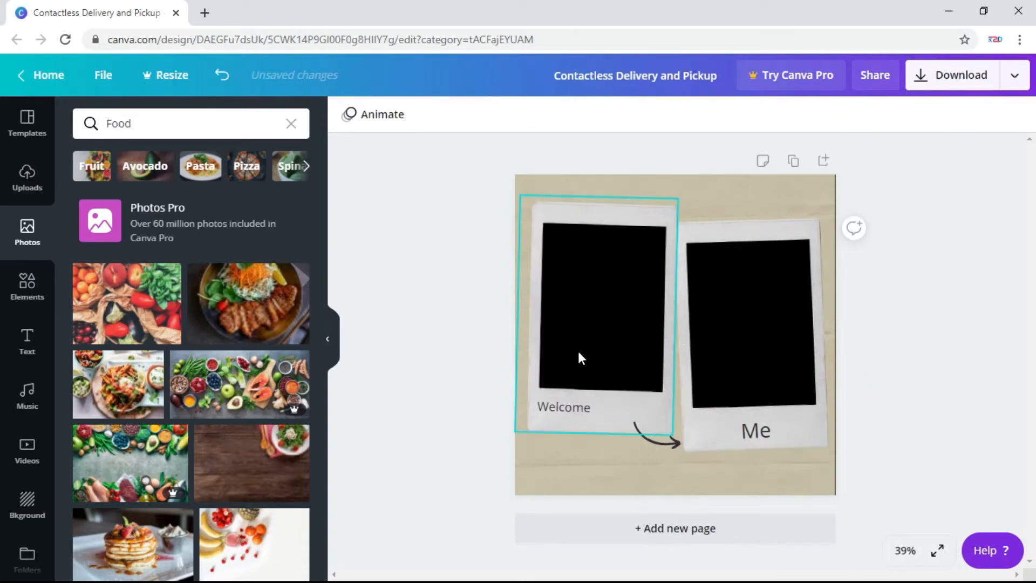
{"action": "left_click", "coordinate": [614, 377]}
Reapply the two-polaroid template from the recently used templates.
{"action": "left_click", "coordinate": [25, 123]}
{"action": "scroll", "coordinate": [238, 365], "scroll_direction": "up", "scroll_amount": 5}
{"action": "left_click", "coordinate": [141, 223]}
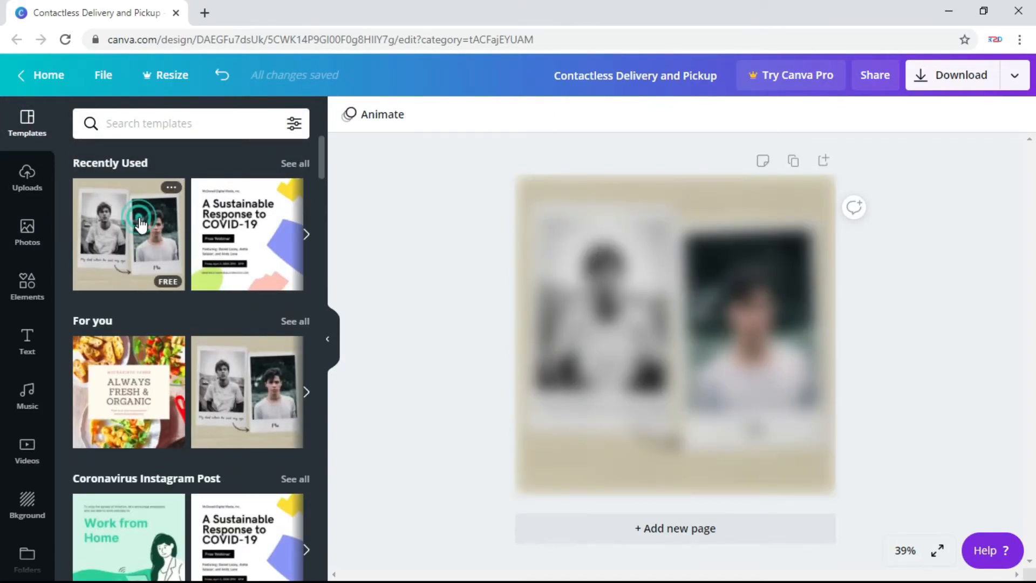
Delete the picture inside the right polaroid labelled "Me".
{"action": "left_click", "coordinate": [946, 436]}
{"action": "left_click", "coordinate": [739, 302]}
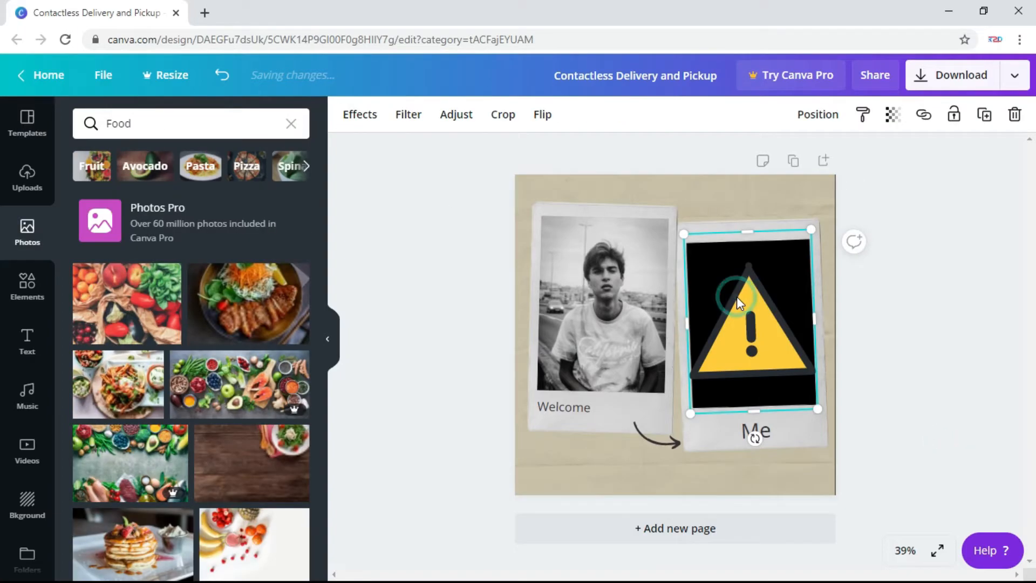
{"action": "key", "text": "Delete"}
Add the pink GLOW text style over the lower part of the page and enlarge it to size 278.
{"action": "left_click", "coordinate": [25, 294]}
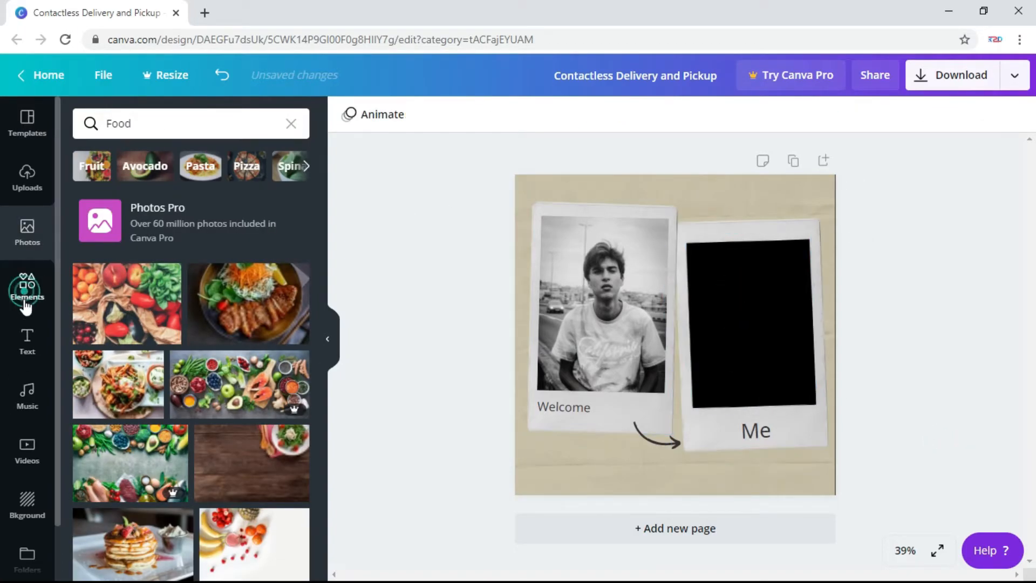
{"action": "left_click", "coordinate": [27, 340]}
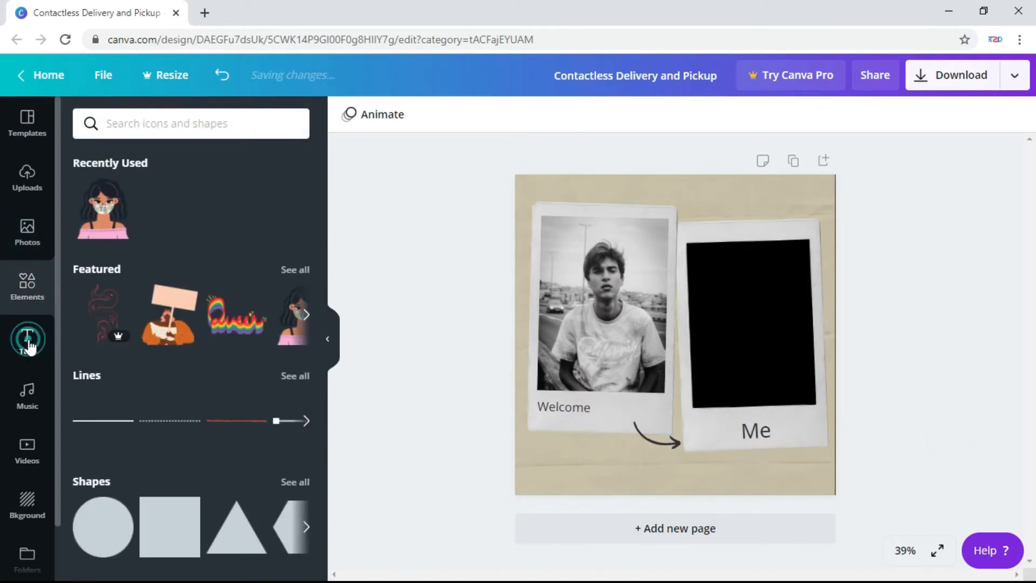
{"action": "left_click_drag", "start_coordinate": [338, 479], "coordinate": [703, 524]}
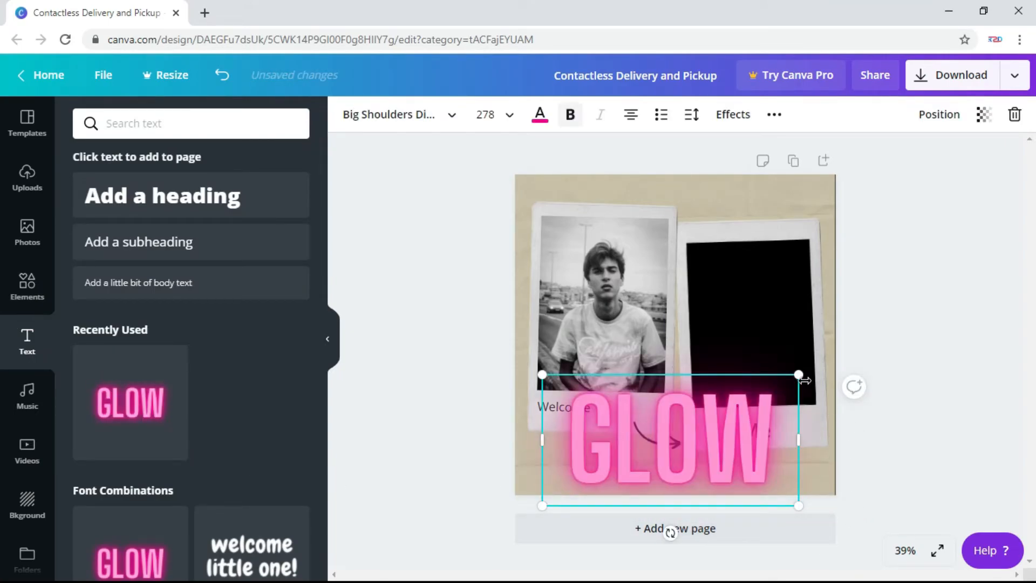
Browse the available music tracks, stock videos, backgrounds and Instagram Post templates for the design.
{"action": "left_click", "coordinate": [22, 393]}
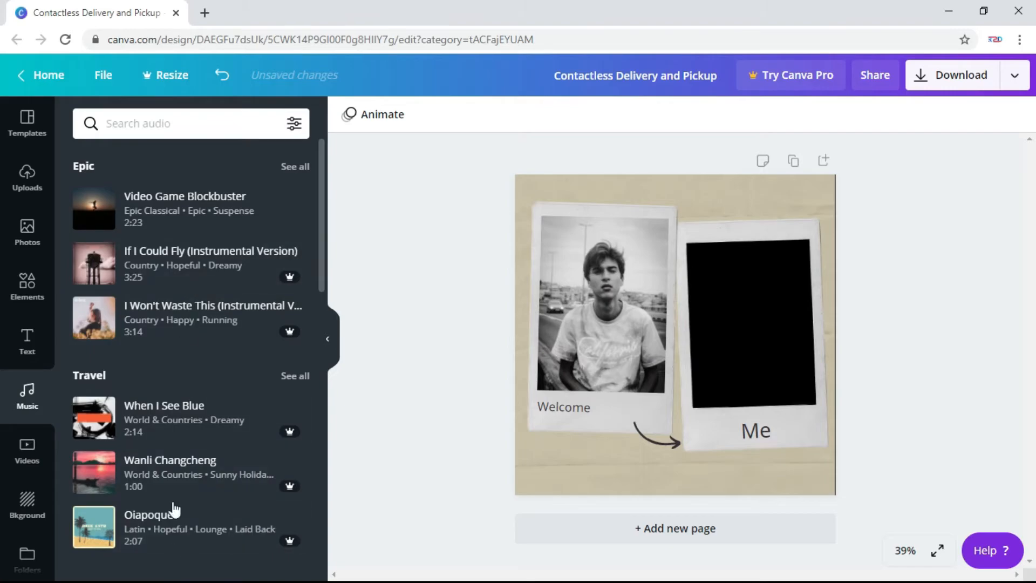
{"action": "left_click", "coordinate": [24, 452]}
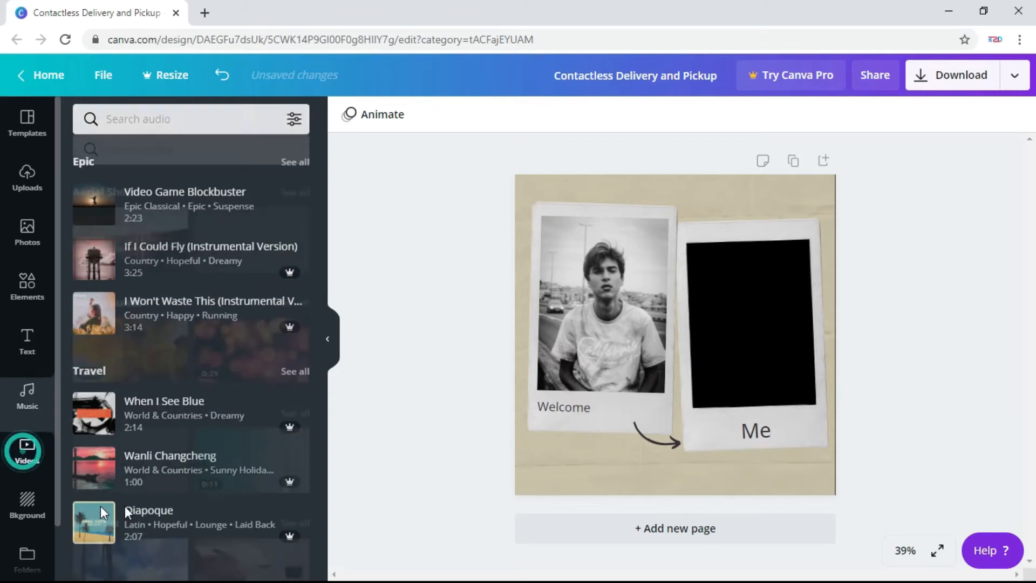
{"action": "scroll", "coordinate": [189, 400], "scroll_direction": "down", "scroll_amount": 7}
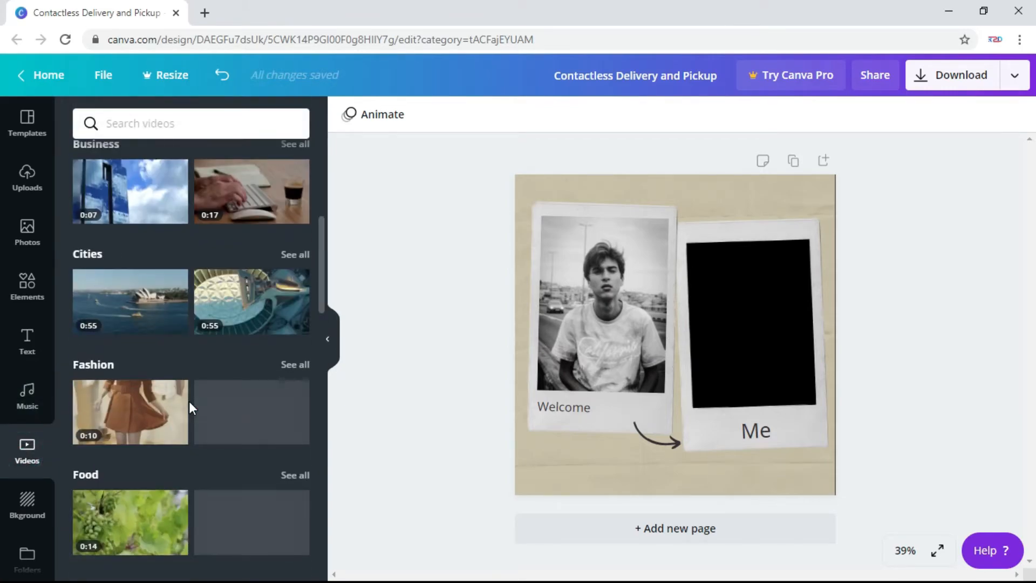
{"action": "scroll", "coordinate": [189, 400], "scroll_direction": "up", "scroll_amount": 7}
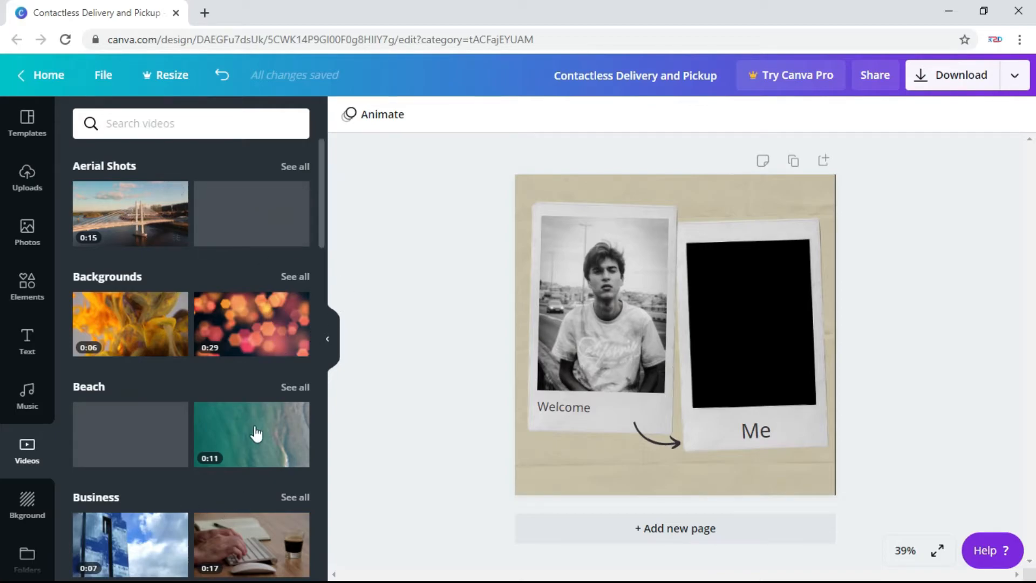
{"action": "left_click", "coordinate": [24, 504]}
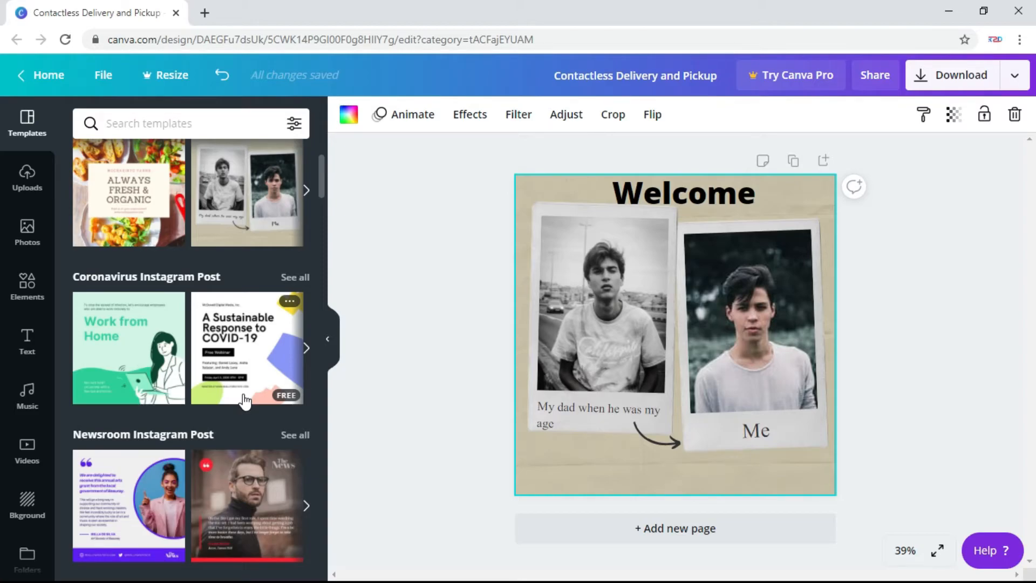
{"action": "scroll", "coordinate": [244, 402], "scroll_direction": "up", "scroll_amount": 4}
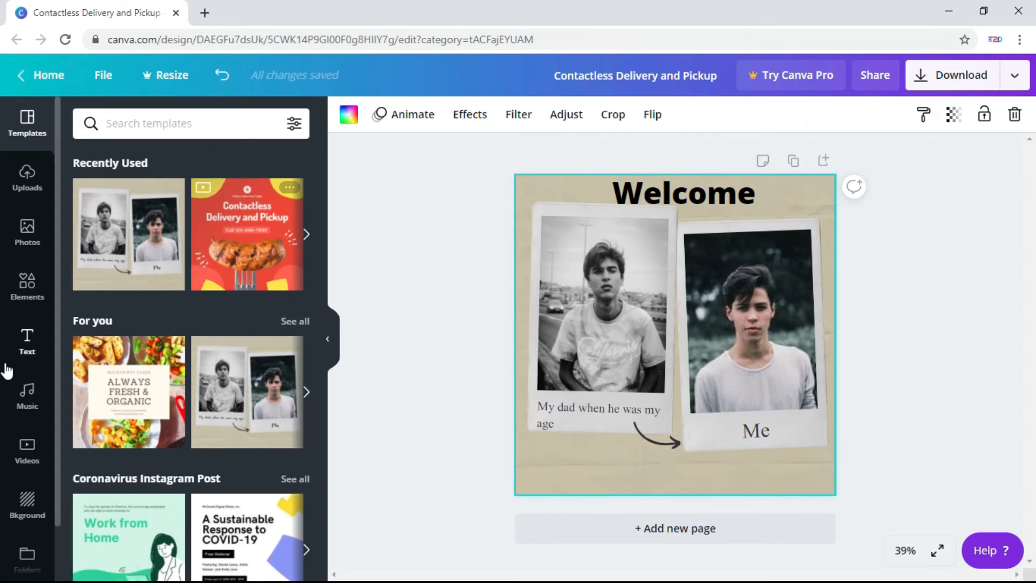
{"action": "scroll", "coordinate": [6, 367], "scroll_direction": "down", "scroll_amount": 2}
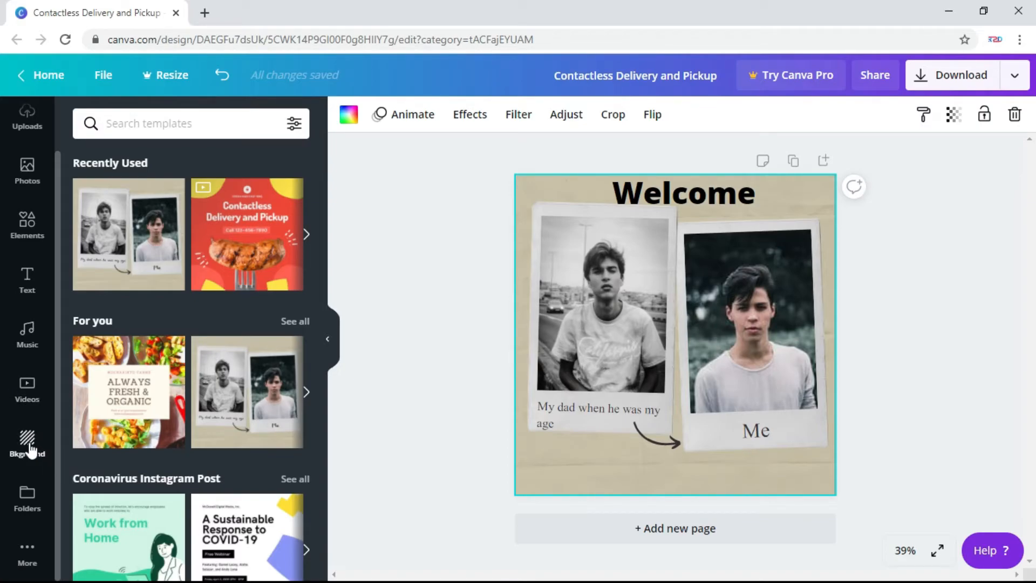
Apply the Block animation to the two-polaroid page.
{"action": "left_click", "coordinate": [413, 119]}
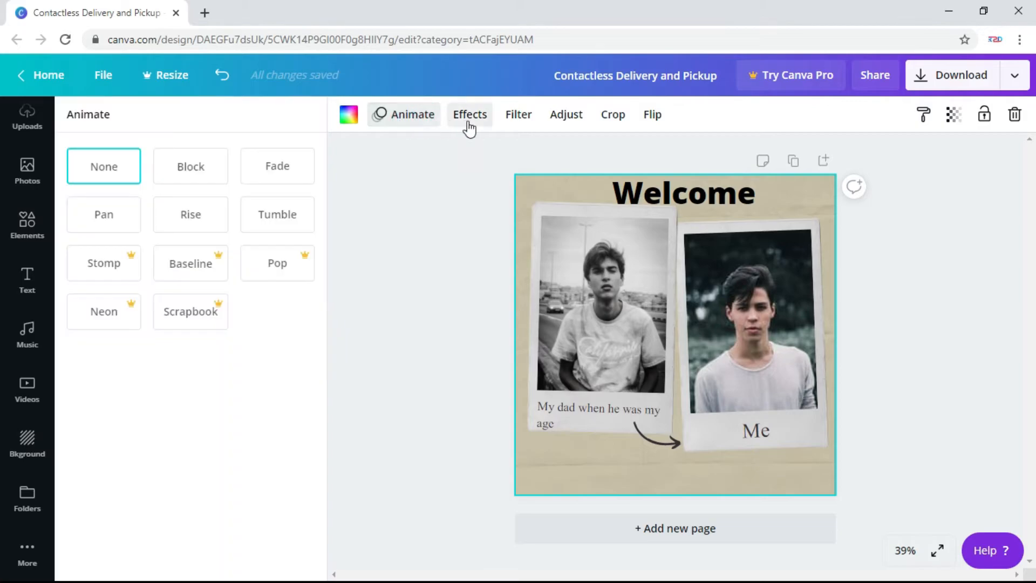
{"action": "left_click", "coordinate": [192, 176]}
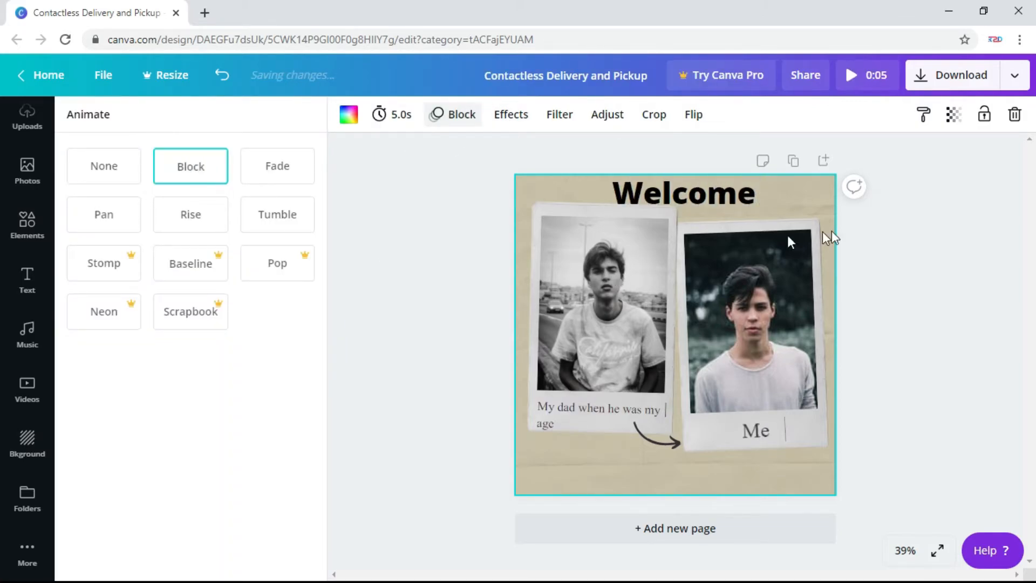
Look through the background image's effects and filters, and set its vignette adjustment to 47.
{"action": "left_click", "coordinate": [512, 119]}
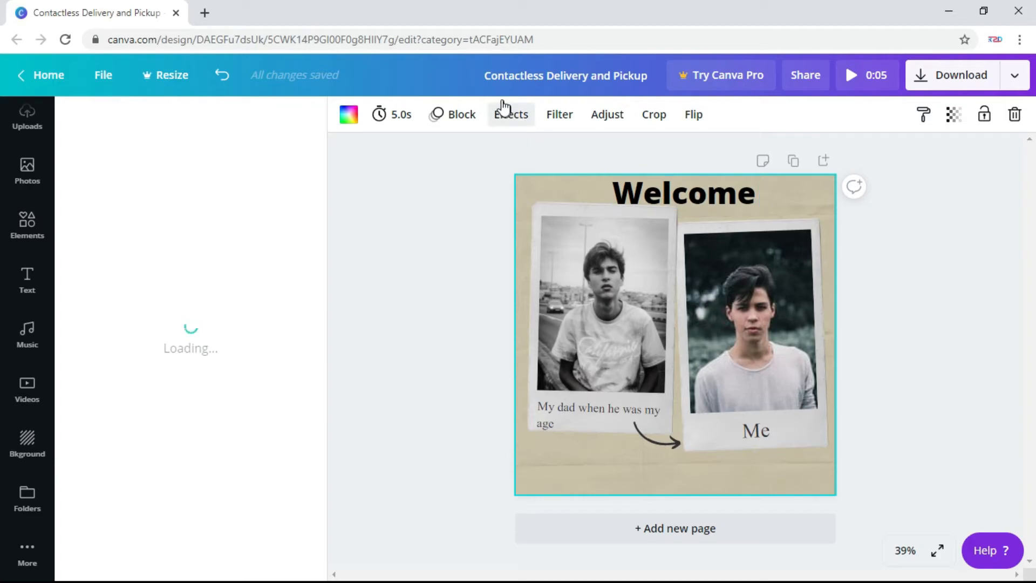
{"action": "left_click", "coordinate": [570, 128]}
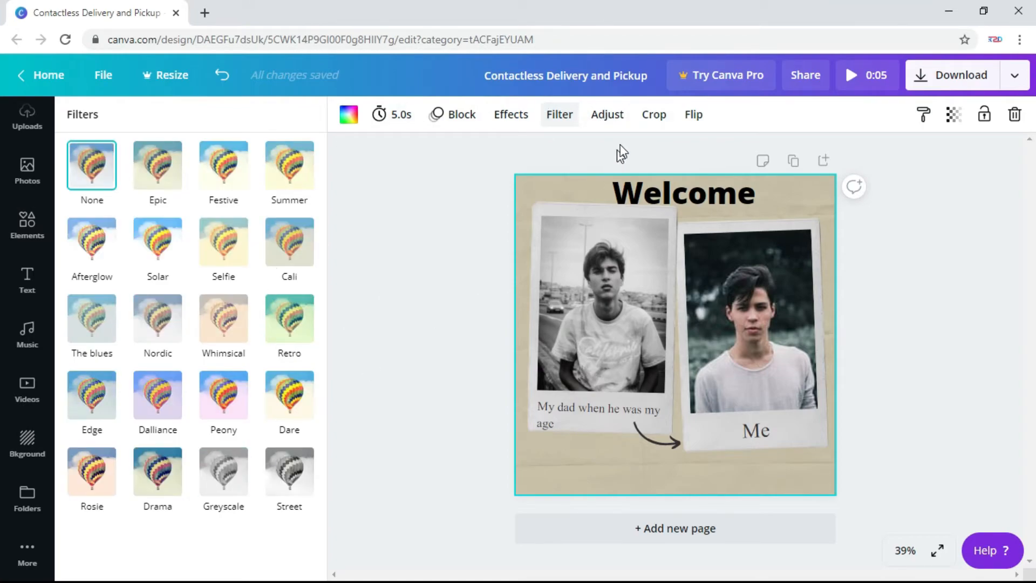
{"action": "left_click", "coordinate": [617, 116]}
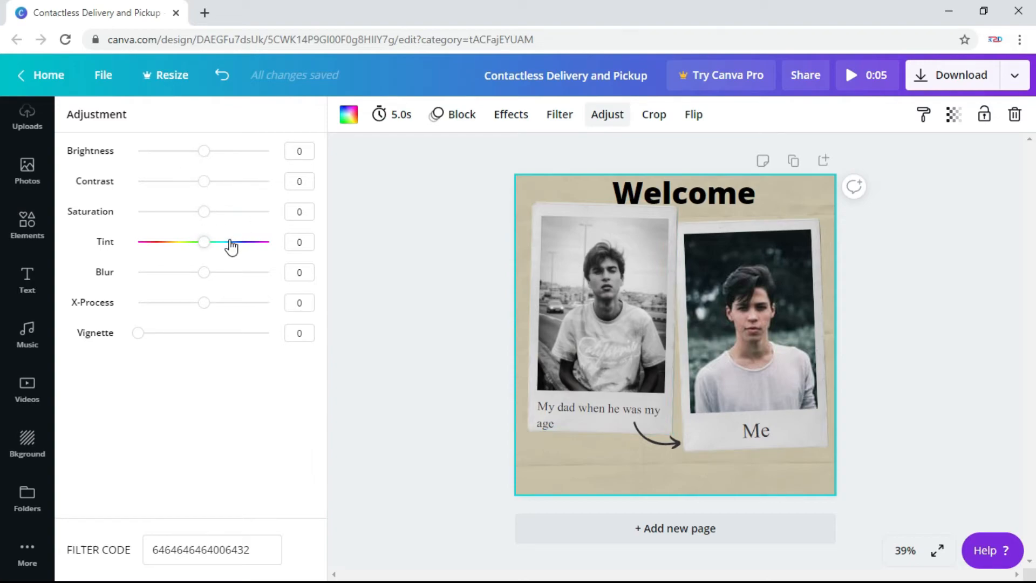
{"action": "left_click_drag", "start_coordinate": [140, 333], "coordinate": [202, 346]}
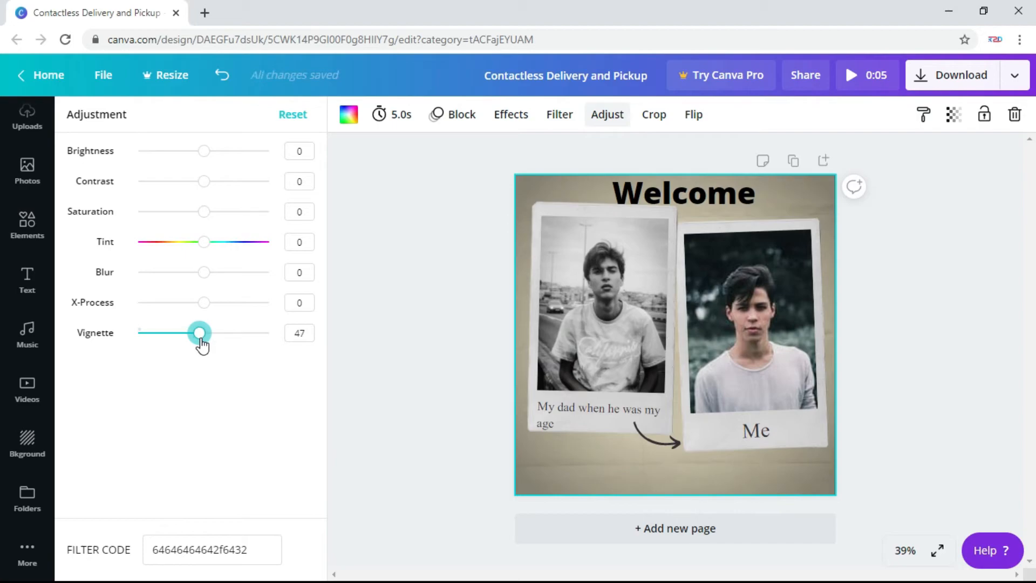